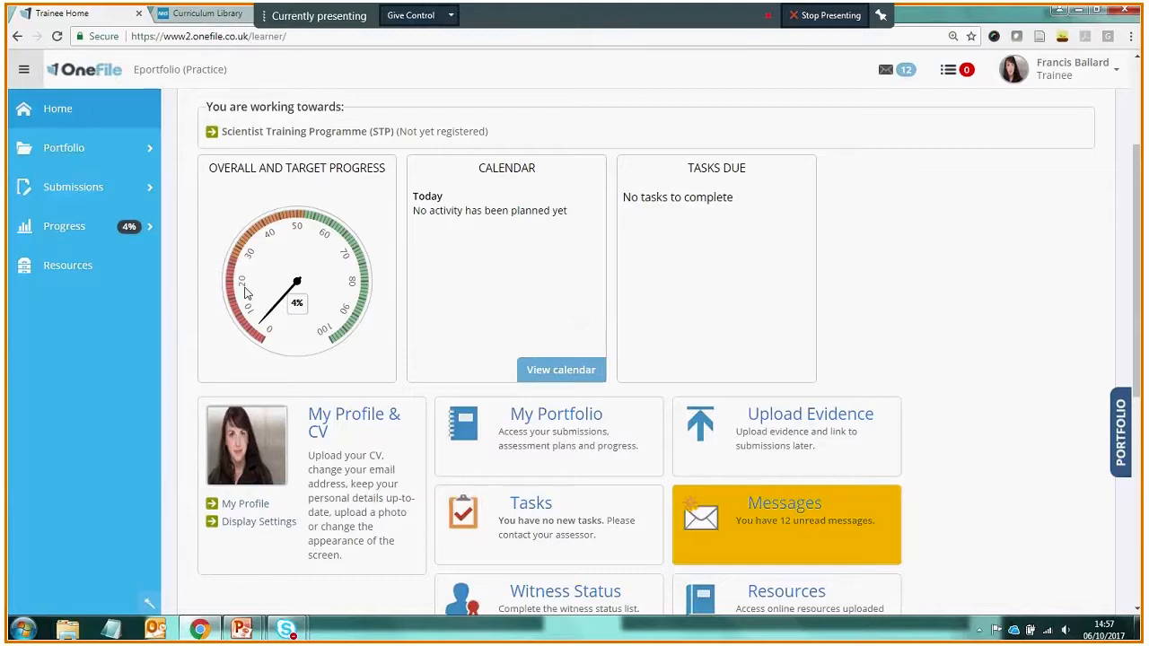
Open the evidence upload page and filter the uploaded files to the Immunogenetics 1 folder.
{"action": "left_click", "coordinate": [89, 198]}
{"action": "left_click", "coordinate": [89, 310]}
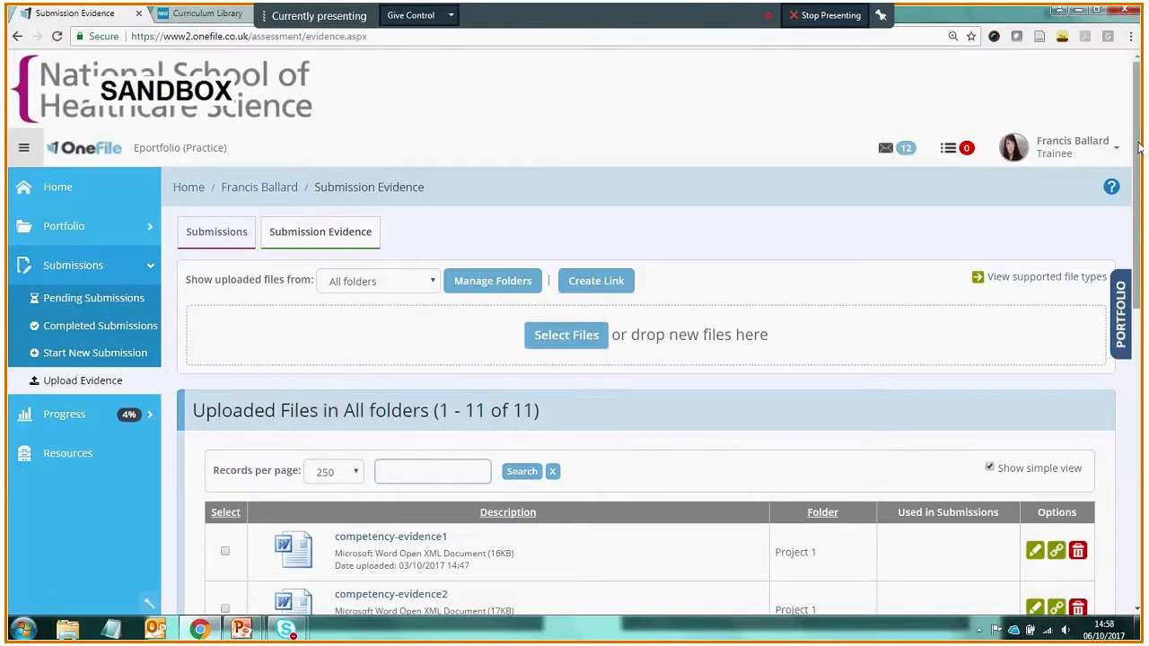
{"action": "left_click_drag", "start_coordinate": [1139, 143], "coordinate": [1138, 255]}
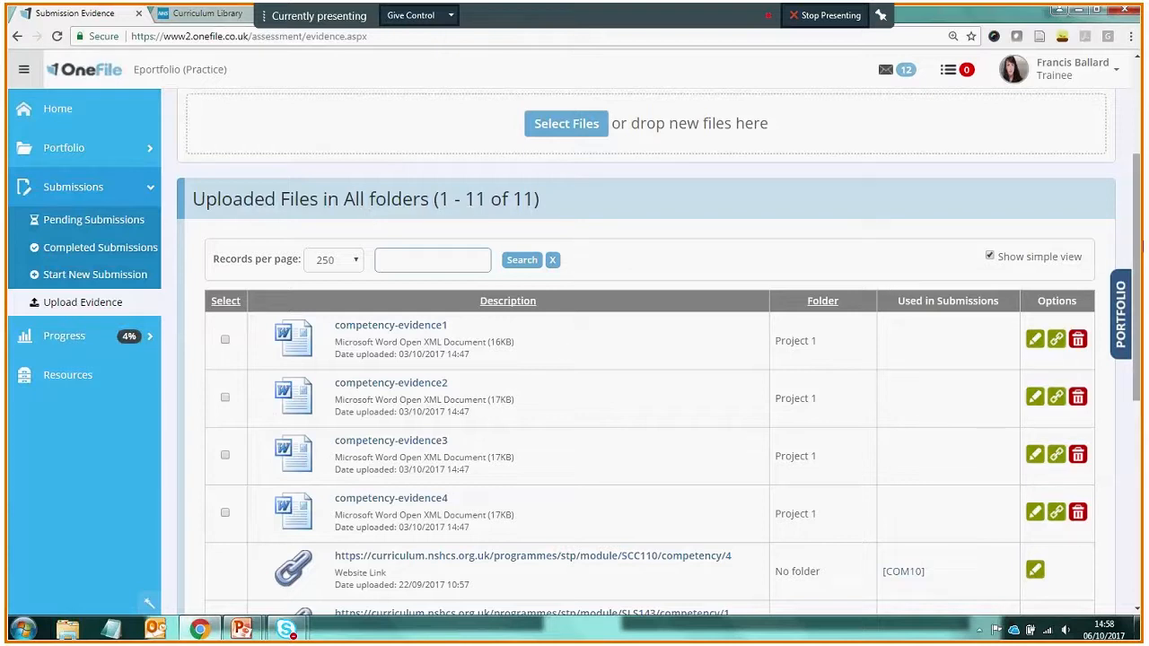
{"action": "left_click_drag", "start_coordinate": [1141, 245], "coordinate": [1137, 184]}
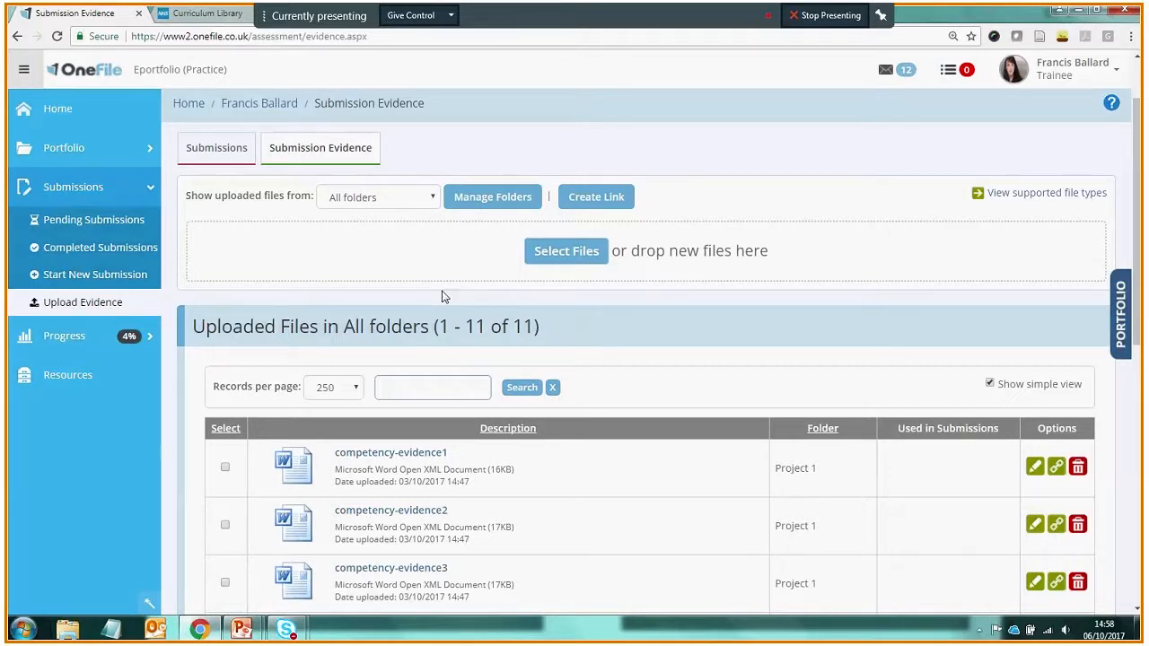
{"action": "left_click", "coordinate": [432, 199]}
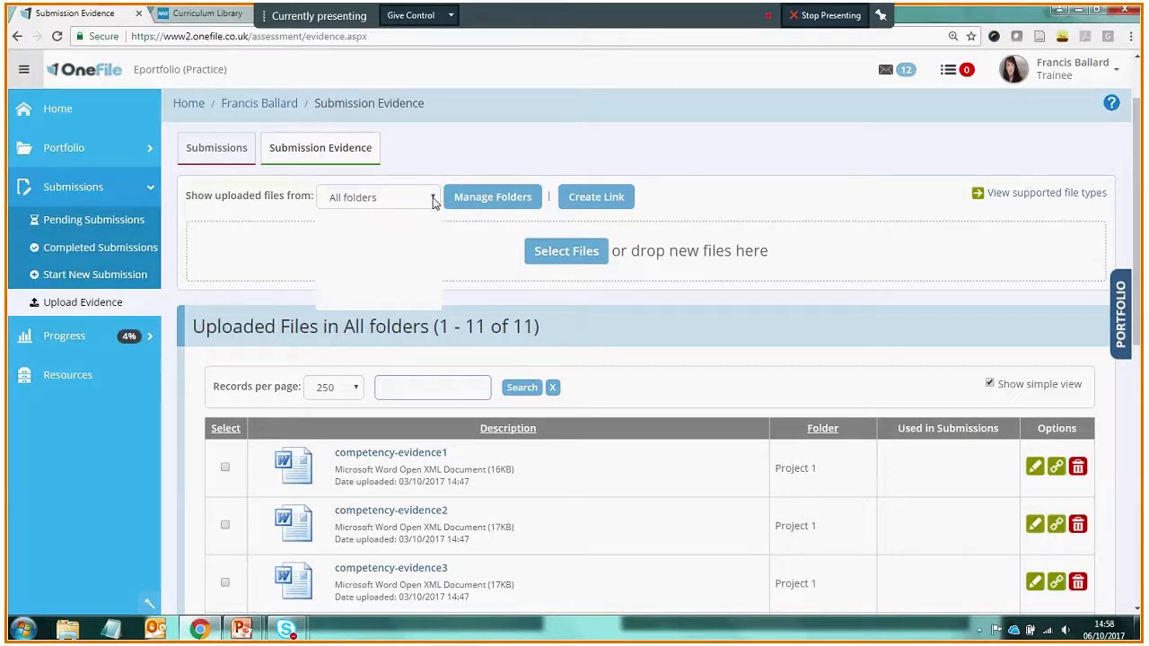
{"action": "left_click", "coordinate": [399, 233]}
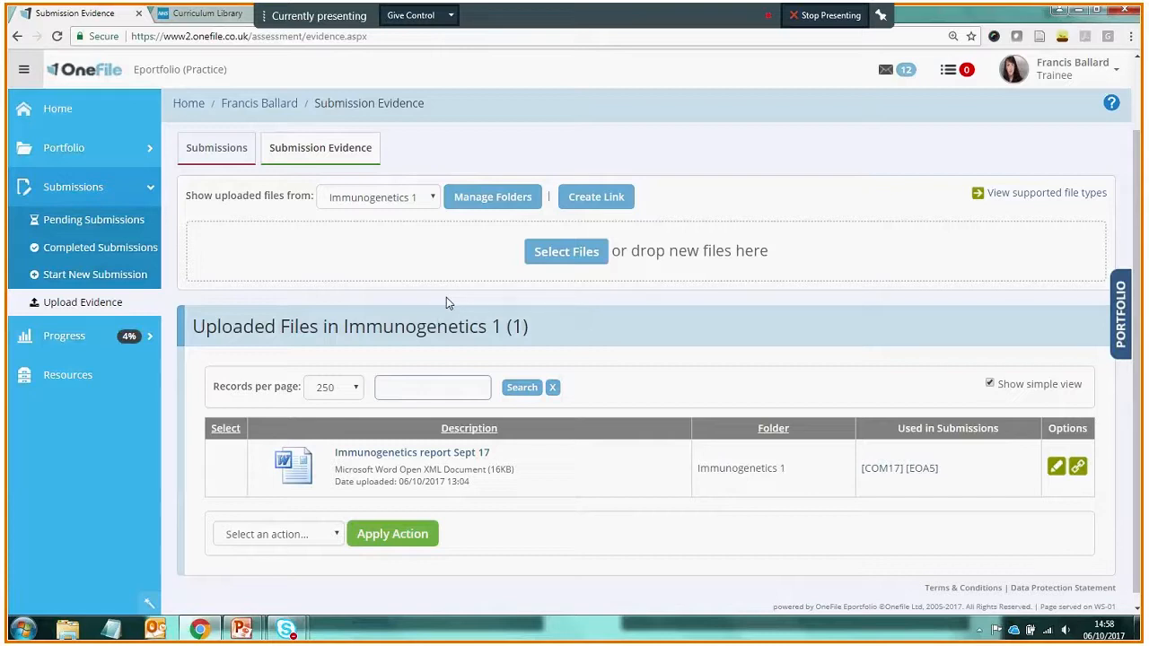
Create an evidence folder named "Rotation 2" and close the folder manager.
{"action": "left_click", "coordinate": [492, 199]}
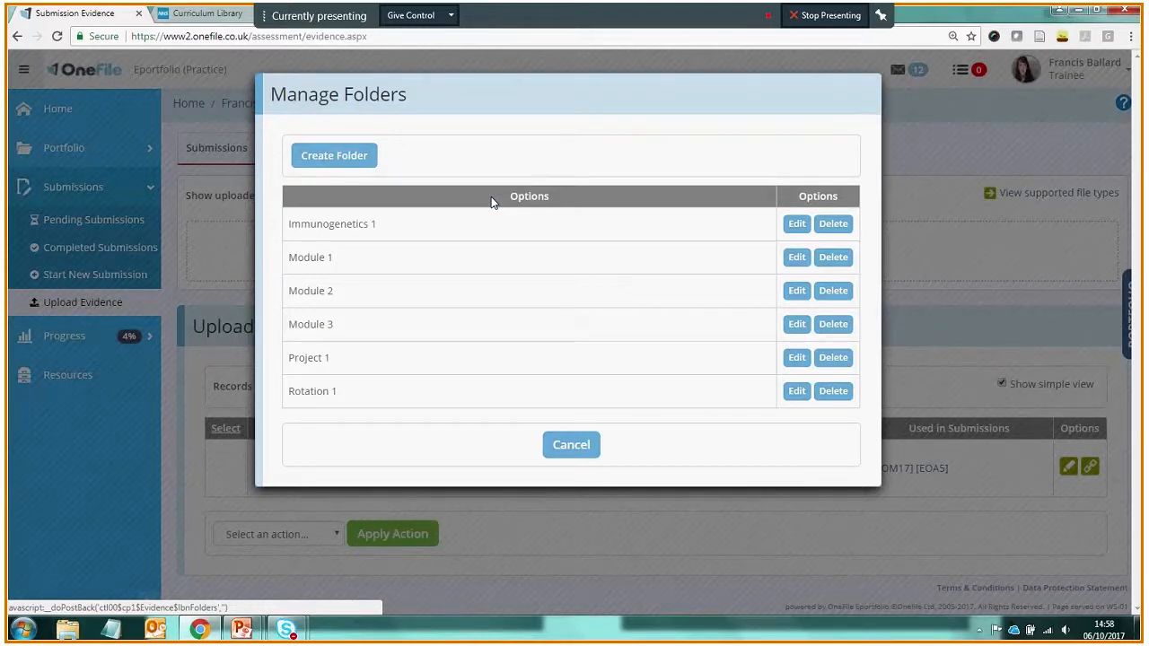
{"action": "left_click", "coordinate": [340, 157]}
{"action": "left_click", "coordinate": [383, 226]}
{"action": "type", "text": "Rota"}
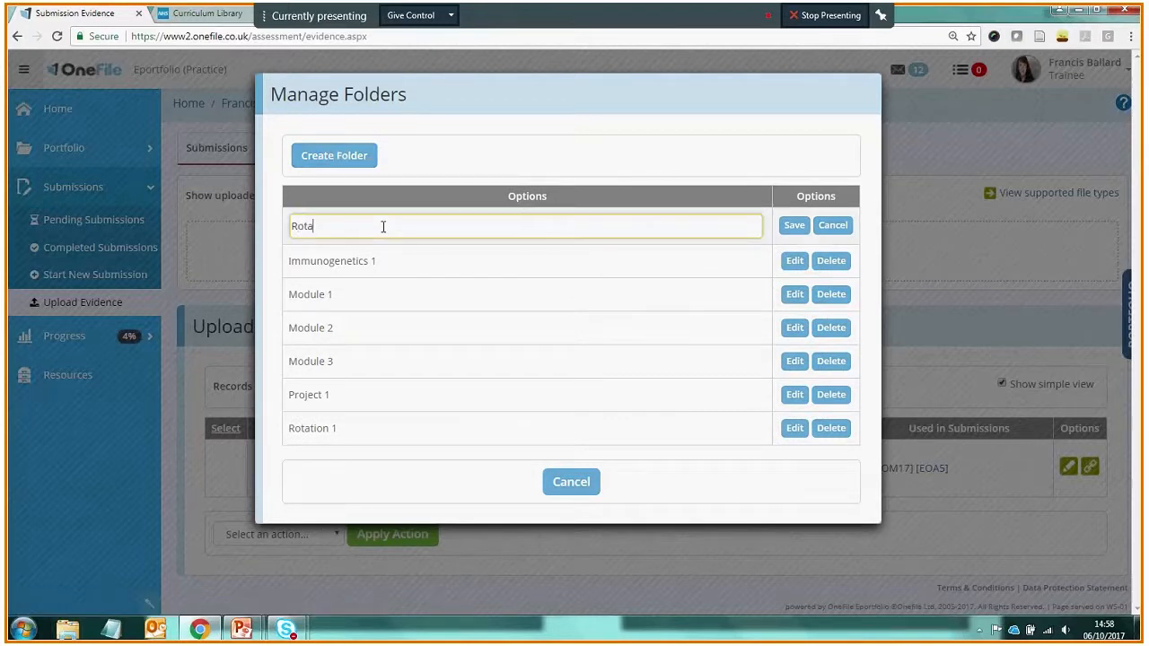
{"action": "type", "text": "tion 2"}
{"action": "left_click", "coordinate": [794, 226]}
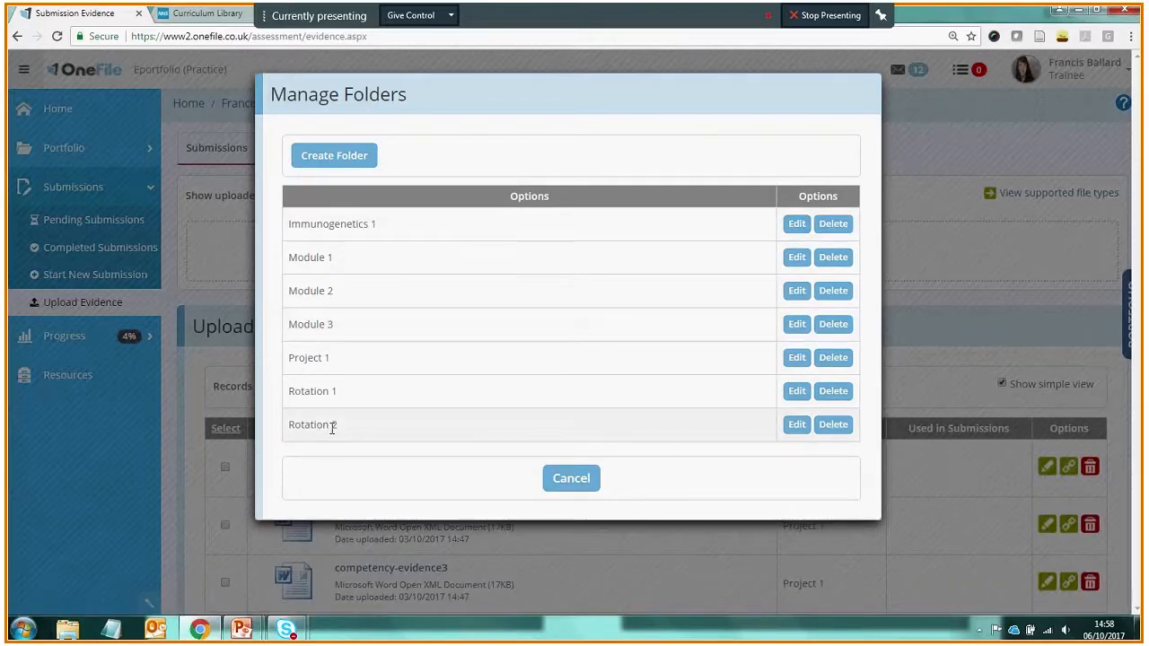
{"action": "left_click", "coordinate": [572, 480]}
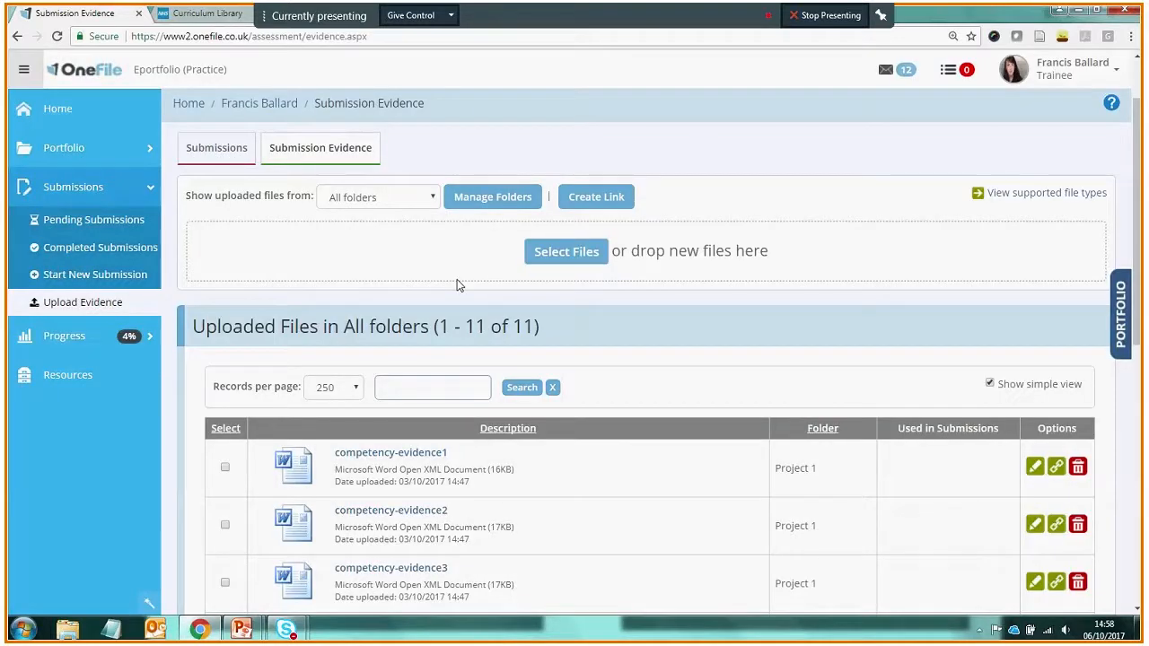
Show the Rotation 2 folder and upload the file rotation-evidence4 into it.
{"action": "left_click", "coordinate": [386, 198]}
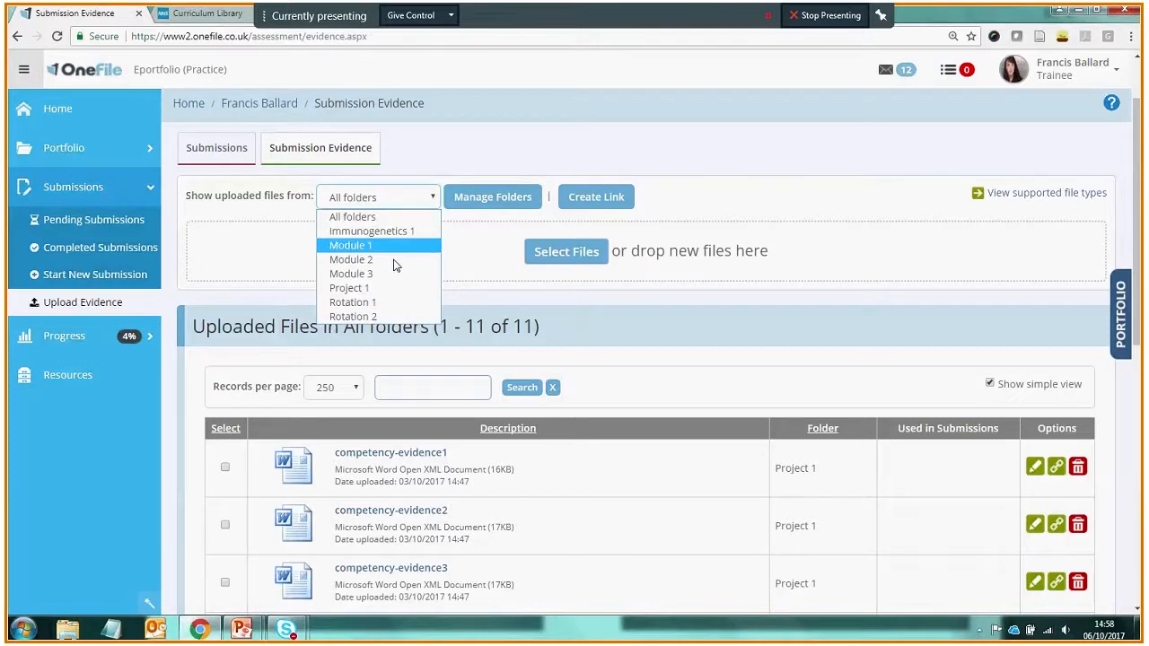
{"action": "left_click", "coordinate": [367, 321]}
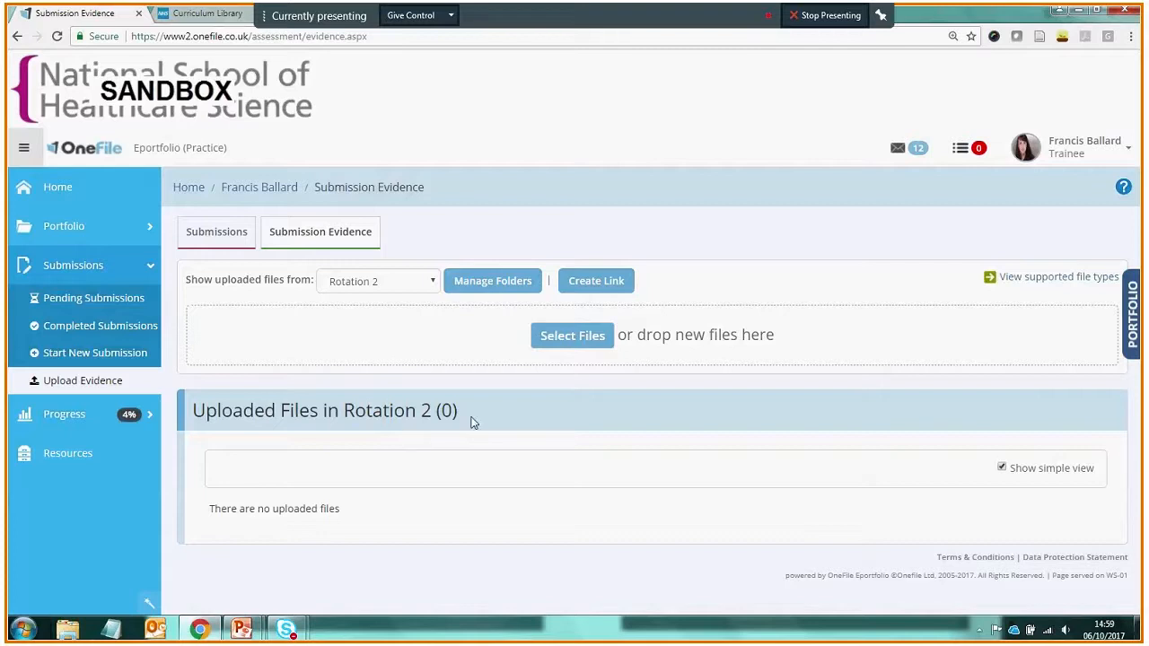
{"action": "left_click", "coordinate": [566, 334]}
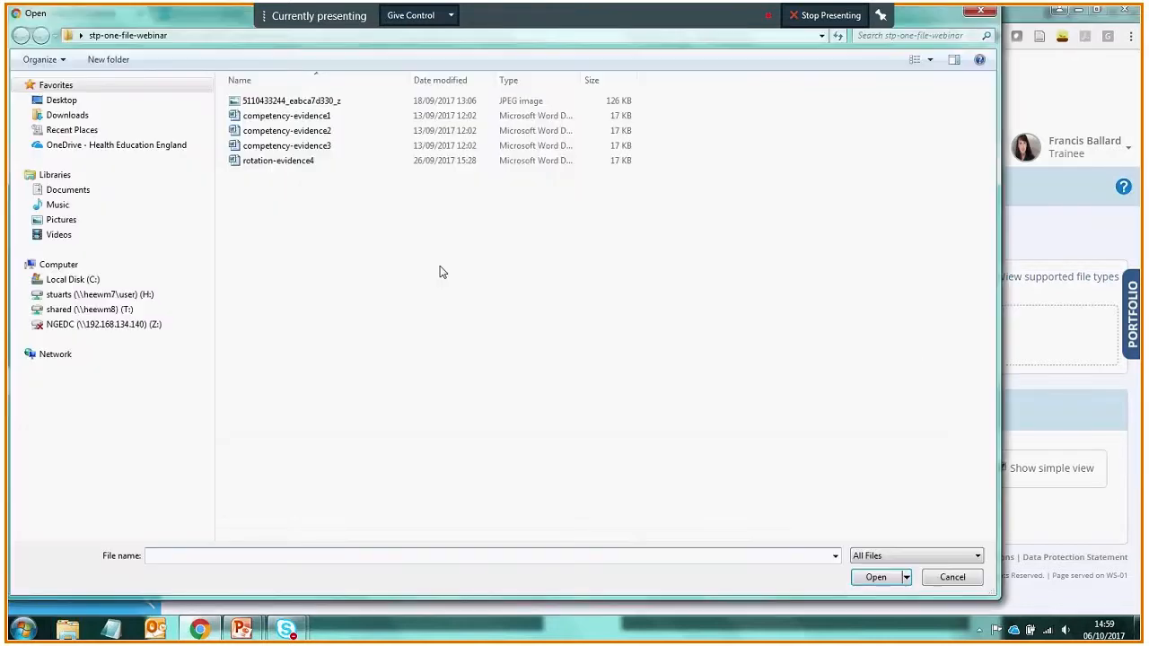
{"action": "double_click", "coordinate": [278, 160]}
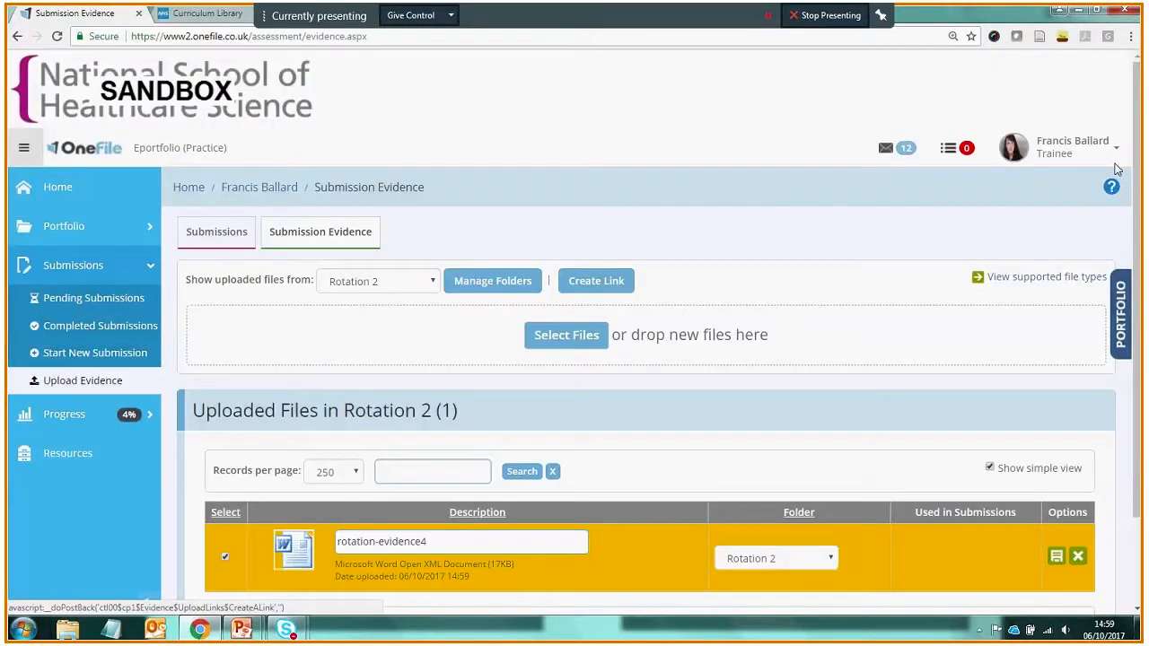
Rename the uploaded file's description to "rotation-evidence Oct 17" and save it.
{"action": "left_click_drag", "start_coordinate": [1136, 167], "coordinate": [1136, 249]}
{"action": "left_click", "coordinate": [442, 449]}
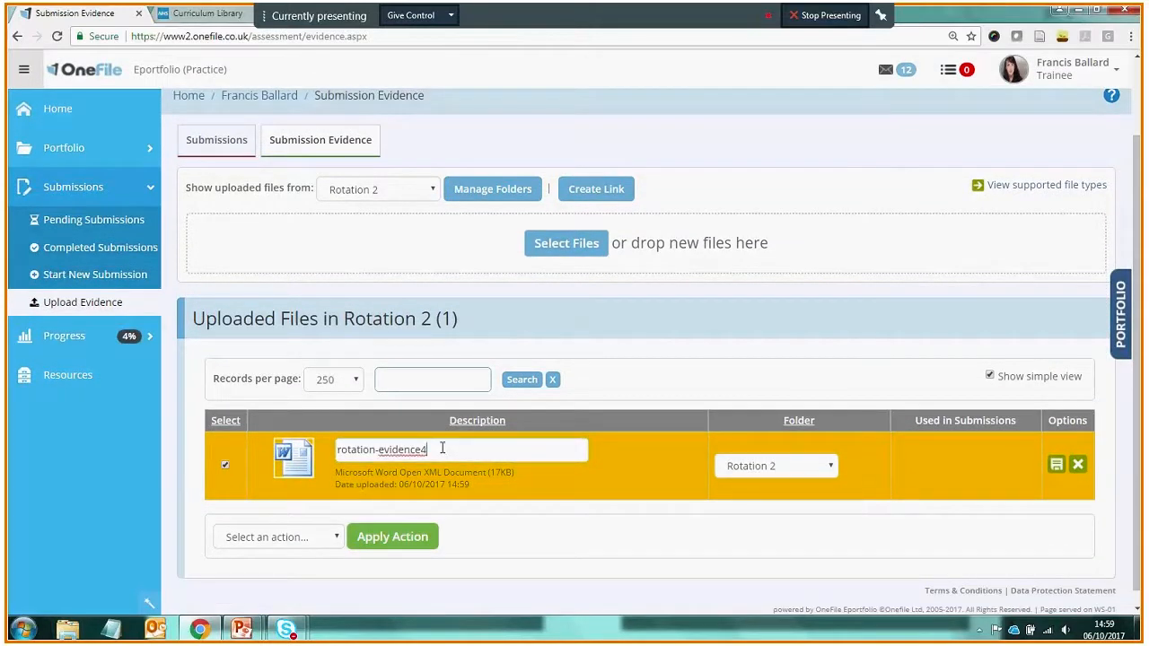
{"action": "key", "text": "BackSpace"}
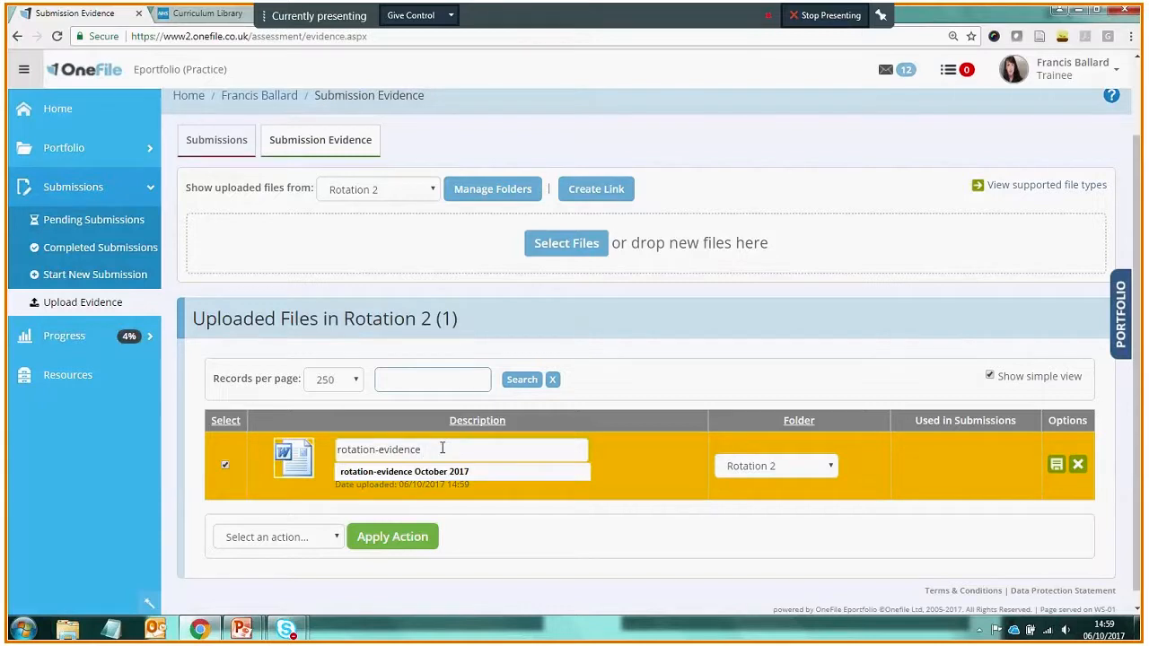
{"action": "type", "text": "Oct 17"}
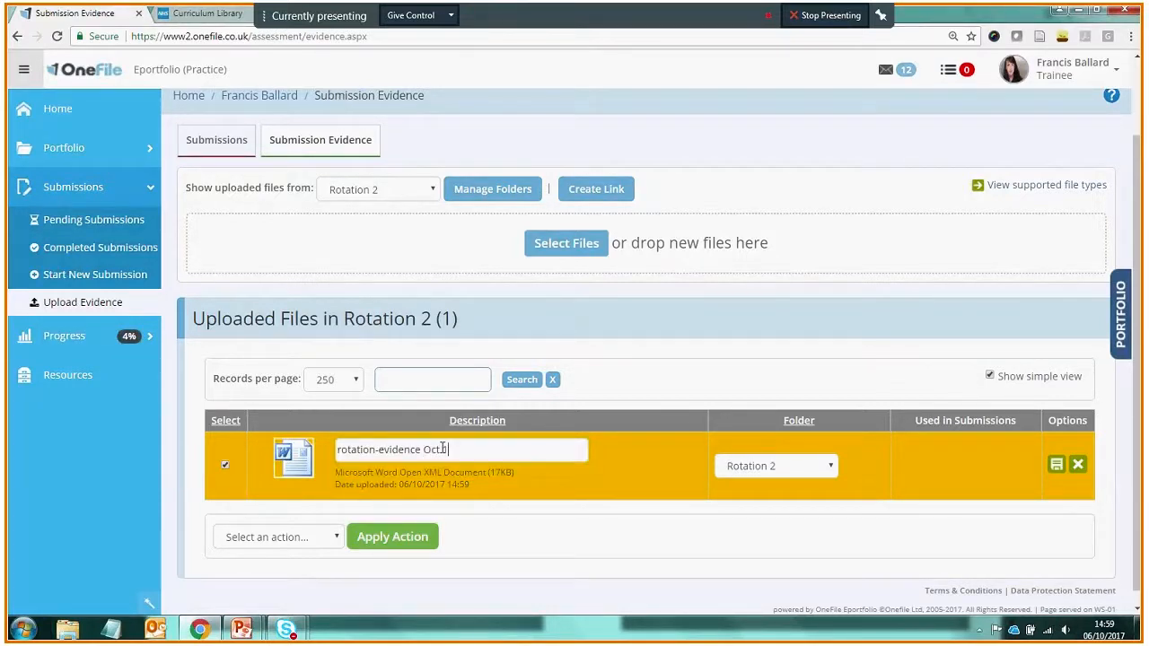
{"action": "left_click", "coordinate": [687, 448]}
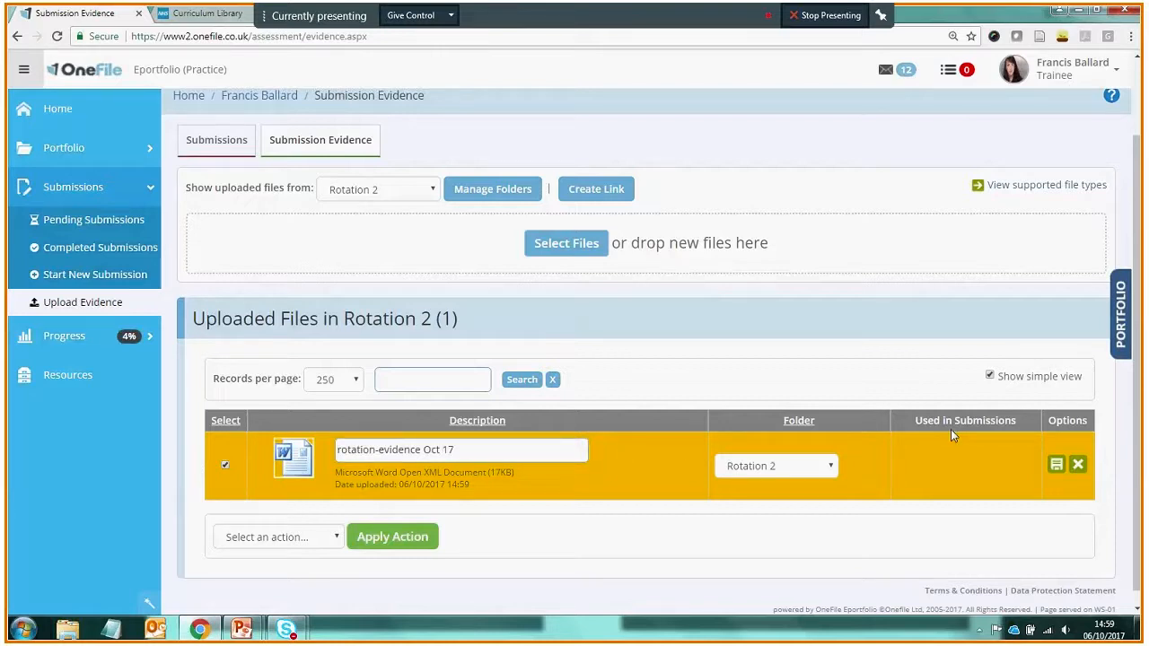
{"action": "left_click", "coordinate": [1057, 464]}
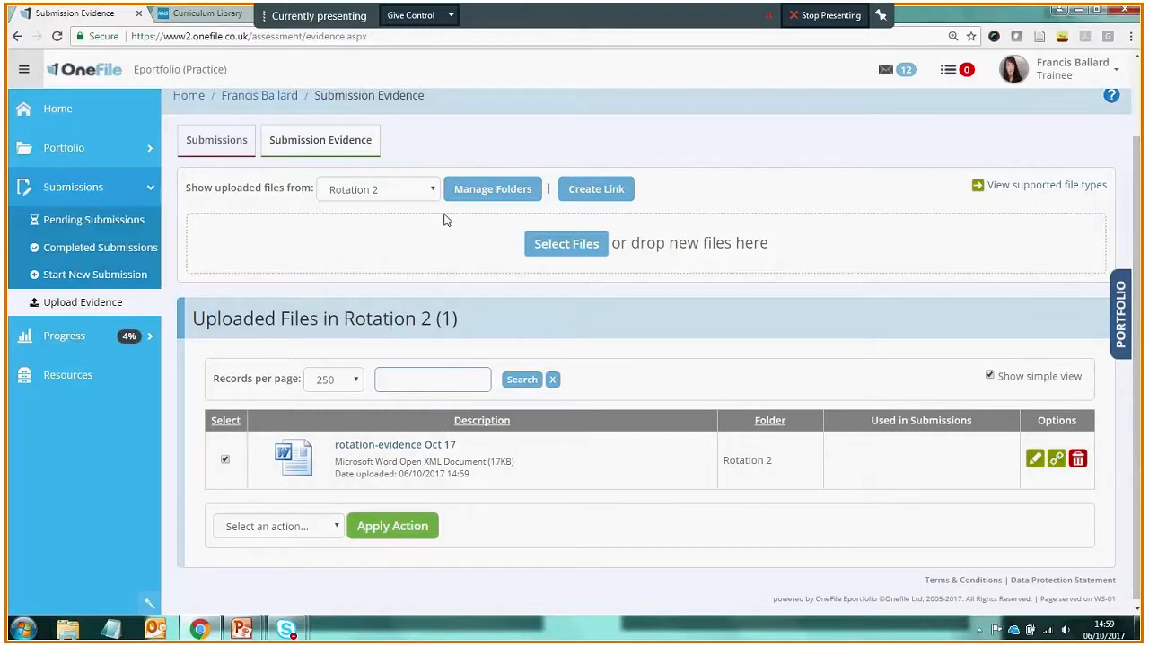
Show the uploaded files from all folders.
{"action": "left_click", "coordinate": [432, 190]}
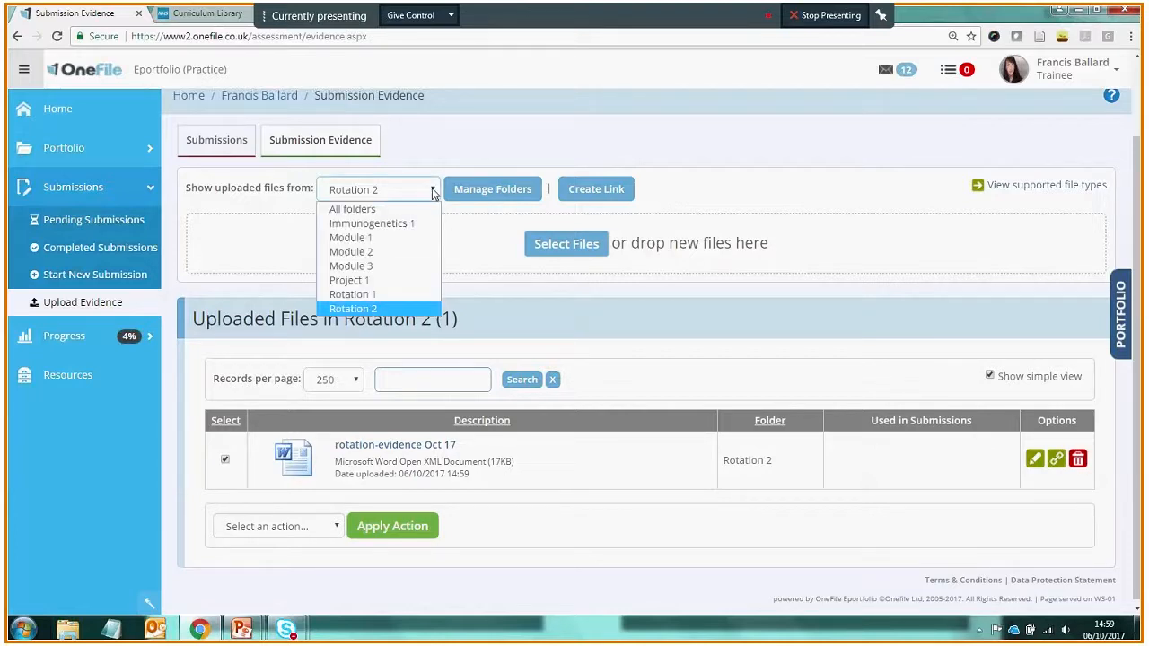
{"action": "left_click", "coordinate": [368, 211]}
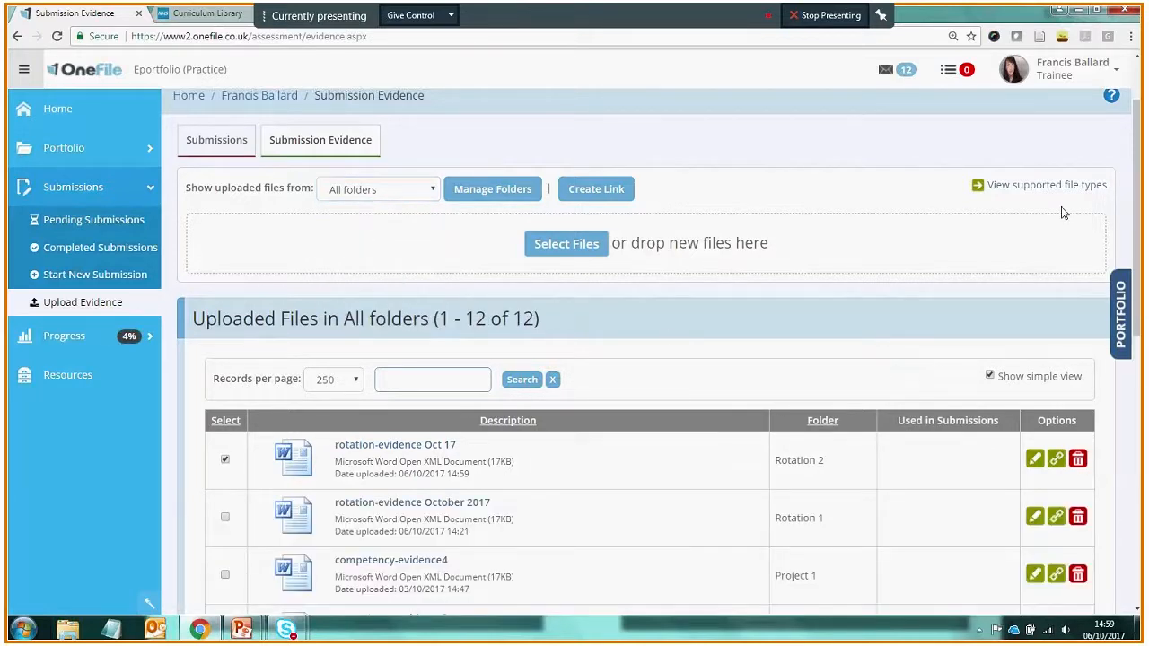
{"action": "mouse_move", "coordinate": [1136, 222]}
{"action": "left_mouse_down"}
{"action": "mouse_move", "coordinate": [1126, 380]}
{"action": "mouse_move", "coordinate": [1132, 207]}
{"action": "left_mouse_up"}
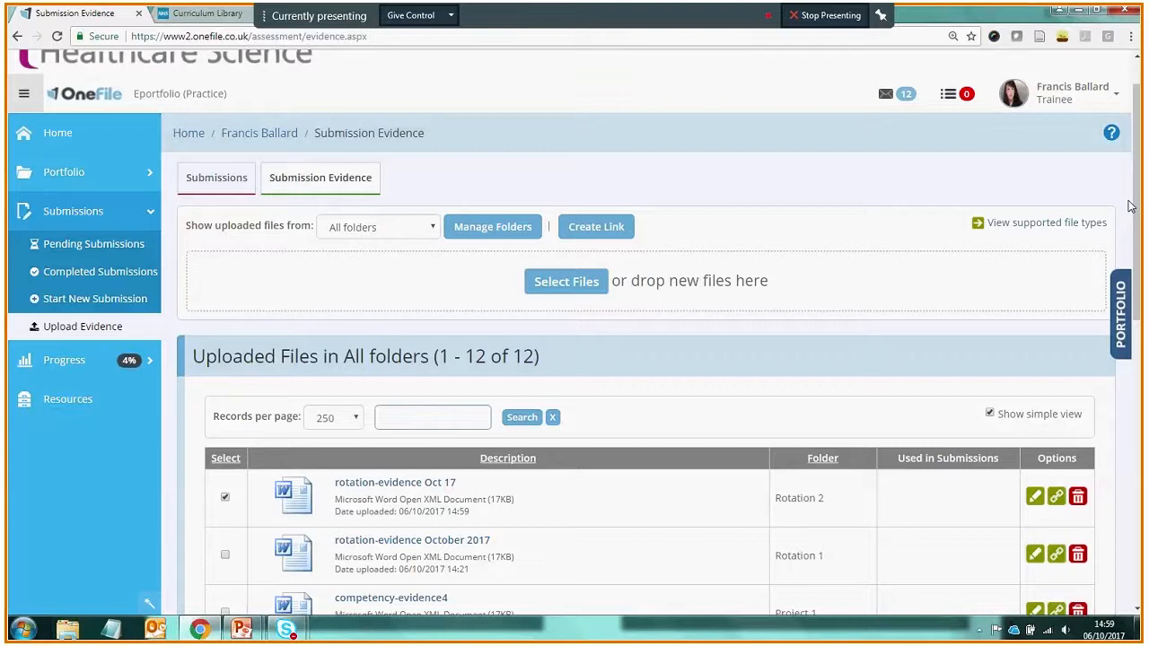
Switch to the presentation slide of the OneFile mobile app, then return to the evidence page in the browser and review the uploaded files.
{"action": "key", "text": "alt+Tab"}
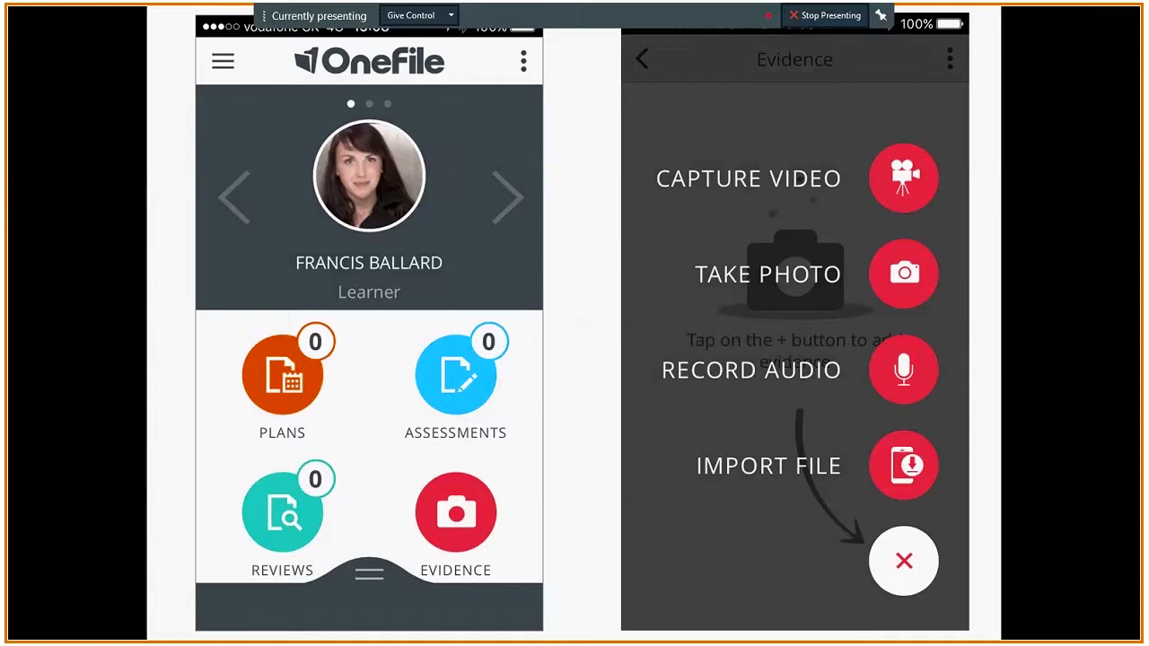
{"action": "key", "text": "alt+Tab"}
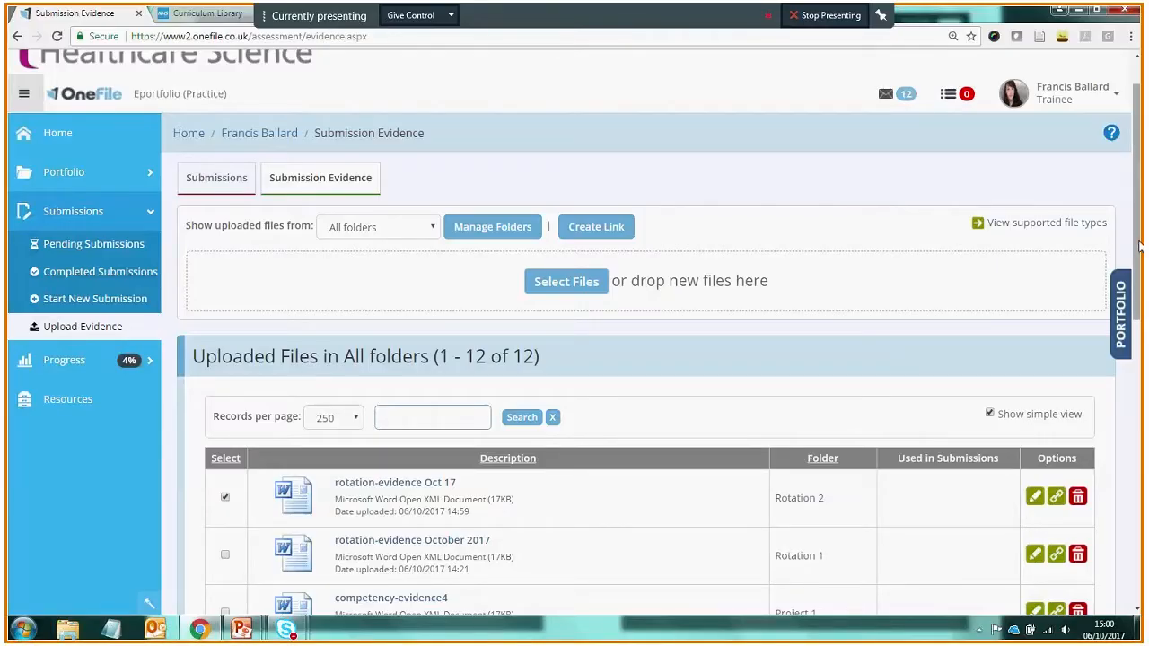
{"action": "scroll", "coordinate": [1138, 247], "scroll_direction": "down", "scroll_amount": 2}
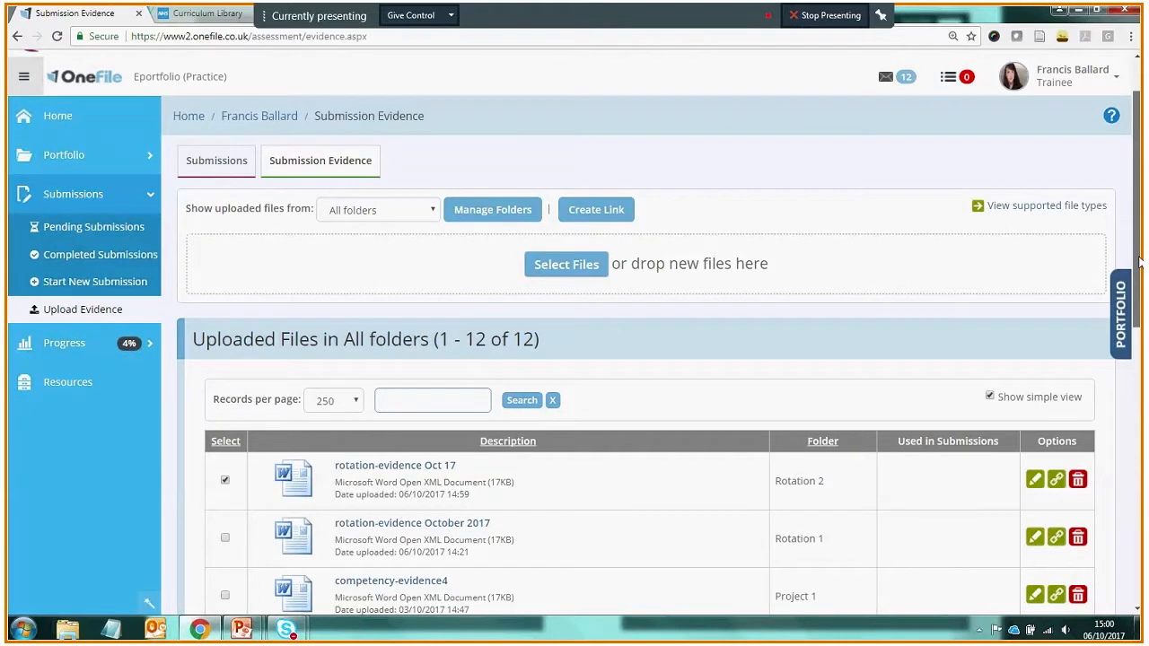
{"action": "scroll", "coordinate": [1138, 247], "scroll_direction": "down", "scroll_amount": 1}
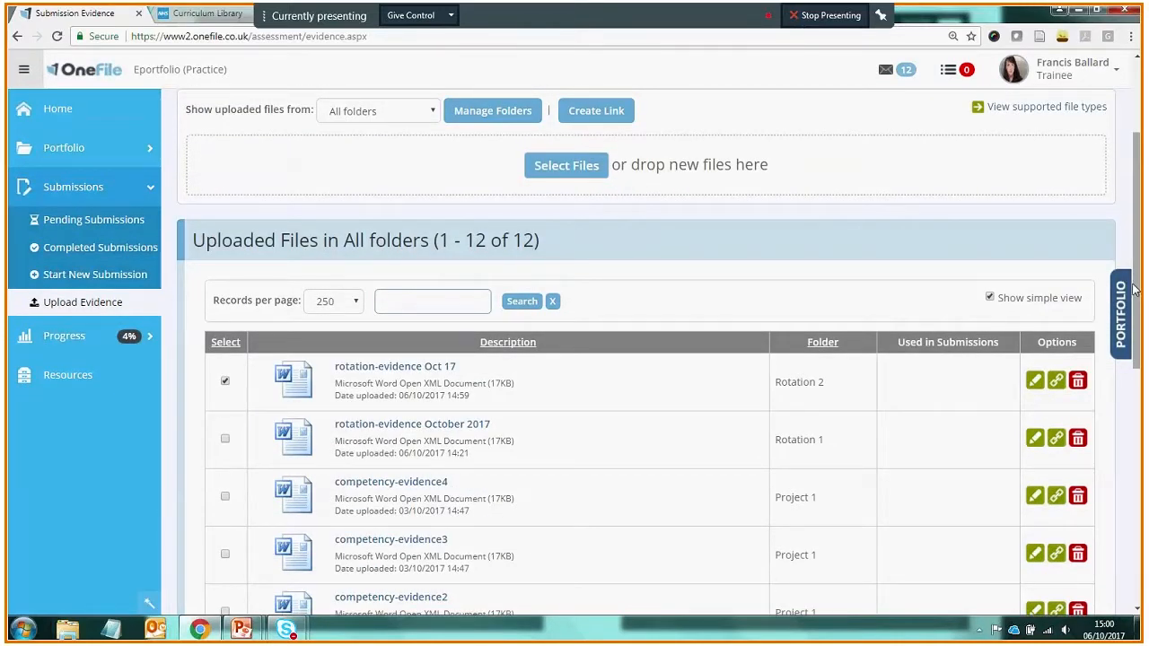
{"action": "left_click_drag", "start_coordinate": [1141, 289], "coordinate": [1140, 258]}
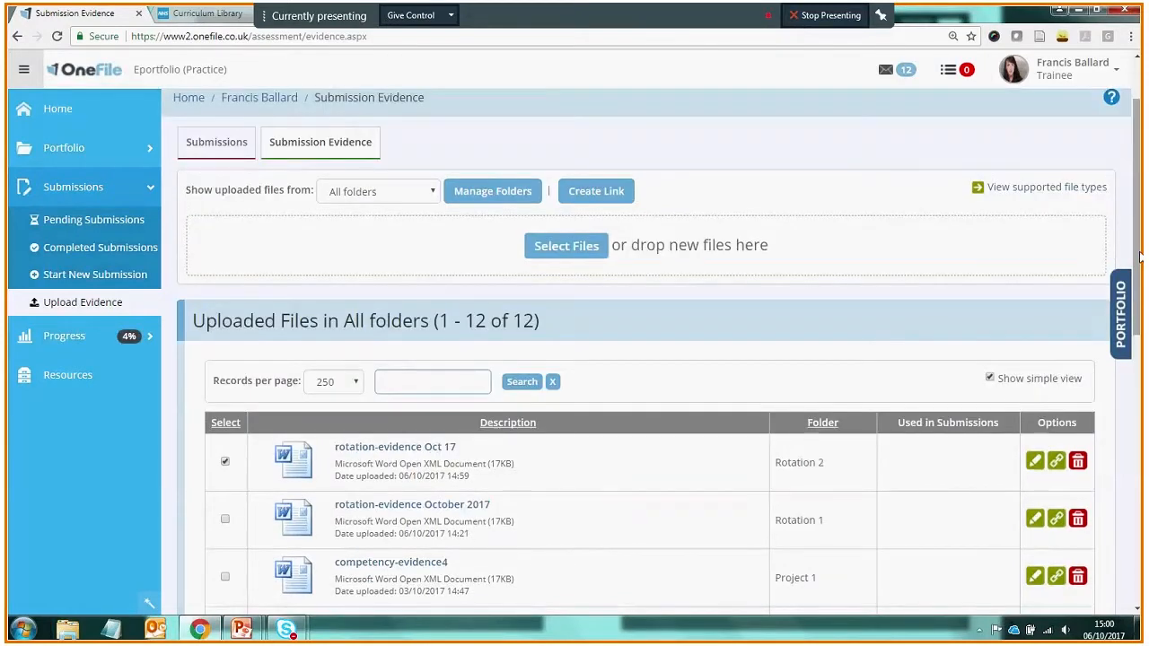